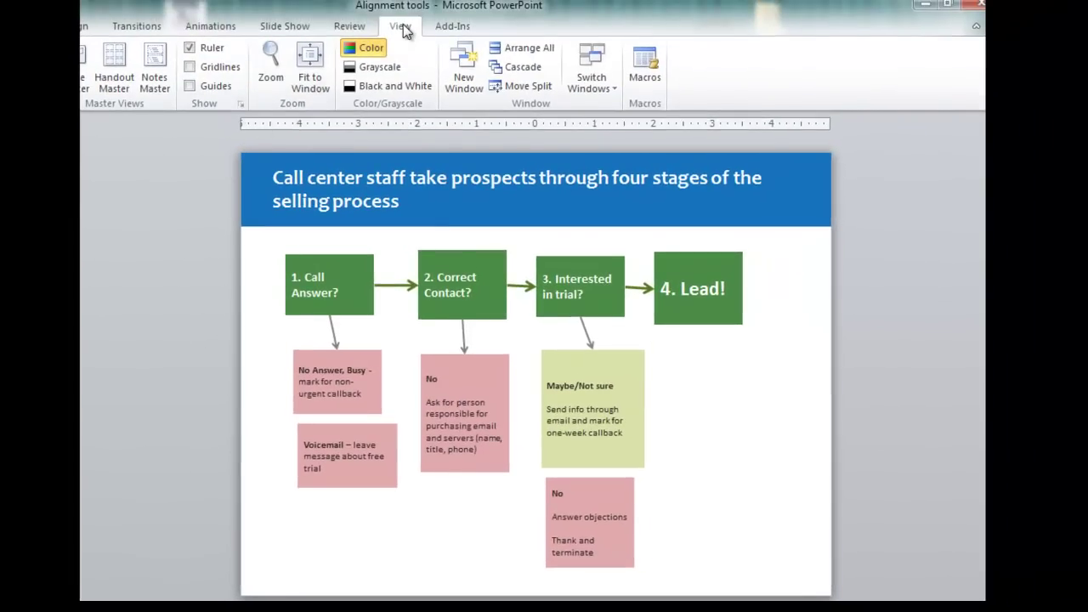
# - Turn on gridlines so the dotted grid covers the flowchart slide behind all boxes
pyautogui.click(190, 67)
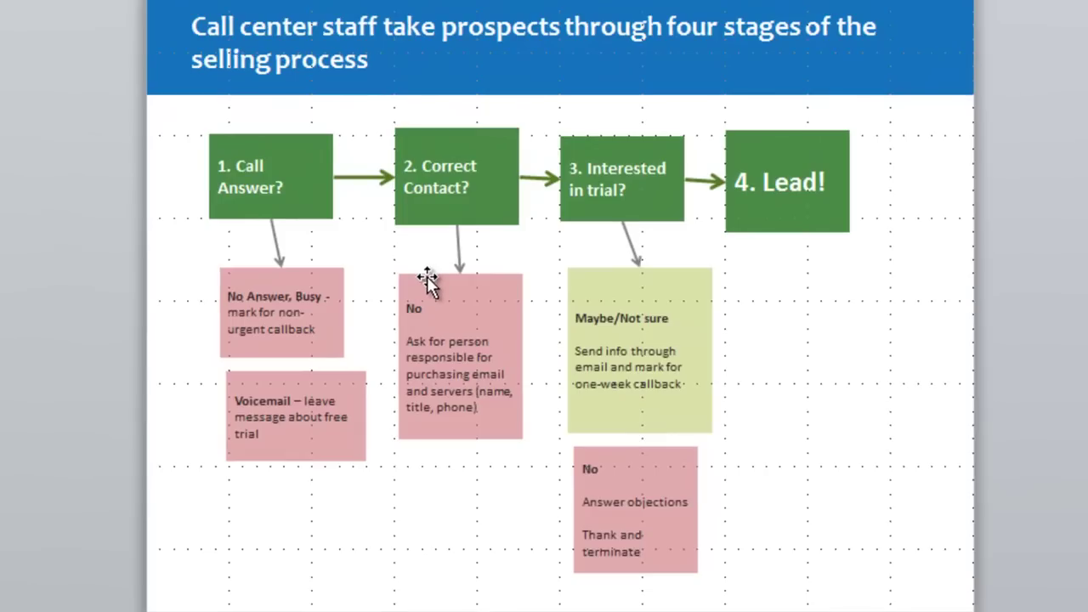
pyautogui.click(427, 278)
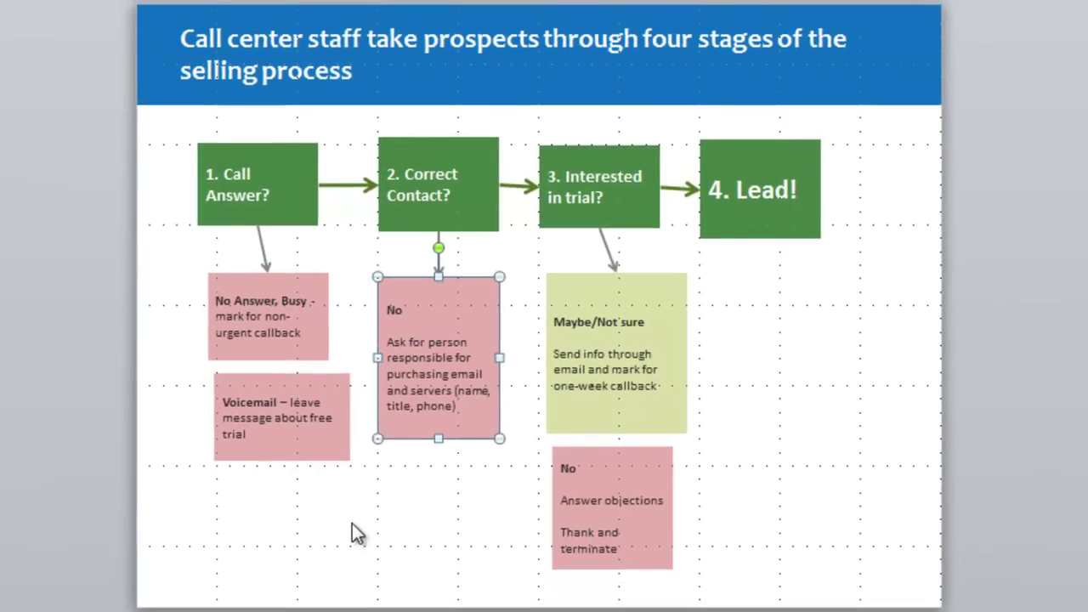
pyautogui.click(161, 438)
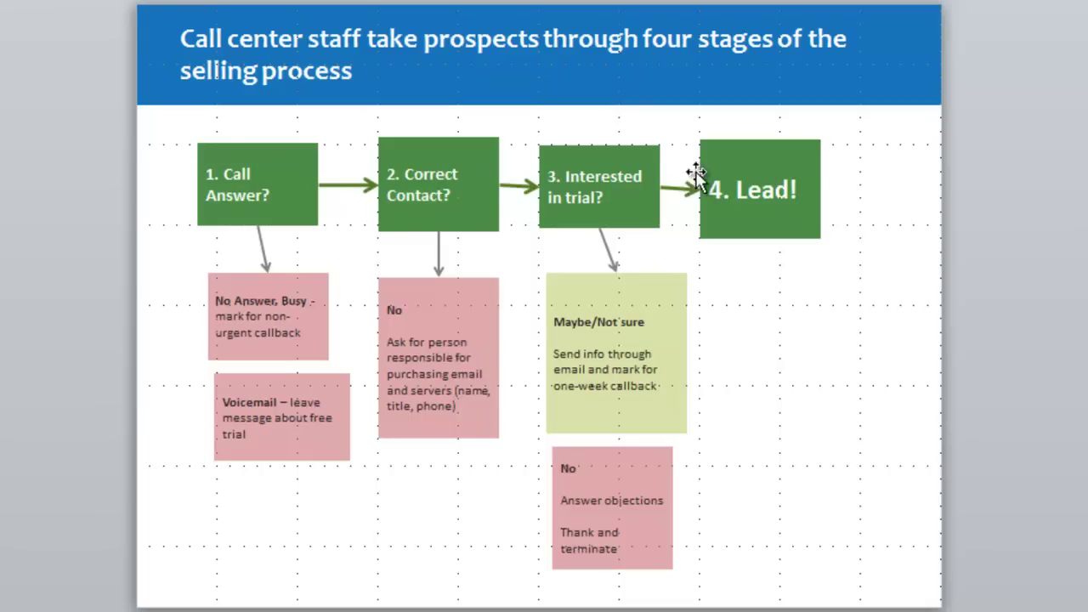
# - Drag the 1. Call Answer? and 4. Lead! boxes onto gridlines, then select all four green boxes
pyautogui.moveTo(219, 224); pyautogui.dragTo(235, 219)
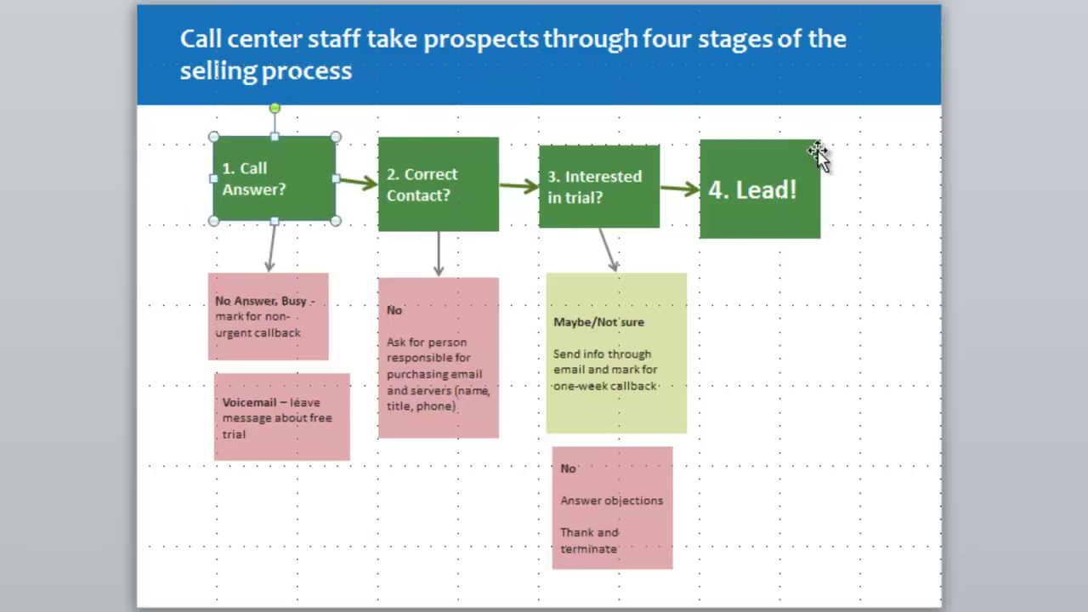
pyautogui.moveTo(784, 235); pyautogui.dragTo(825, 228)
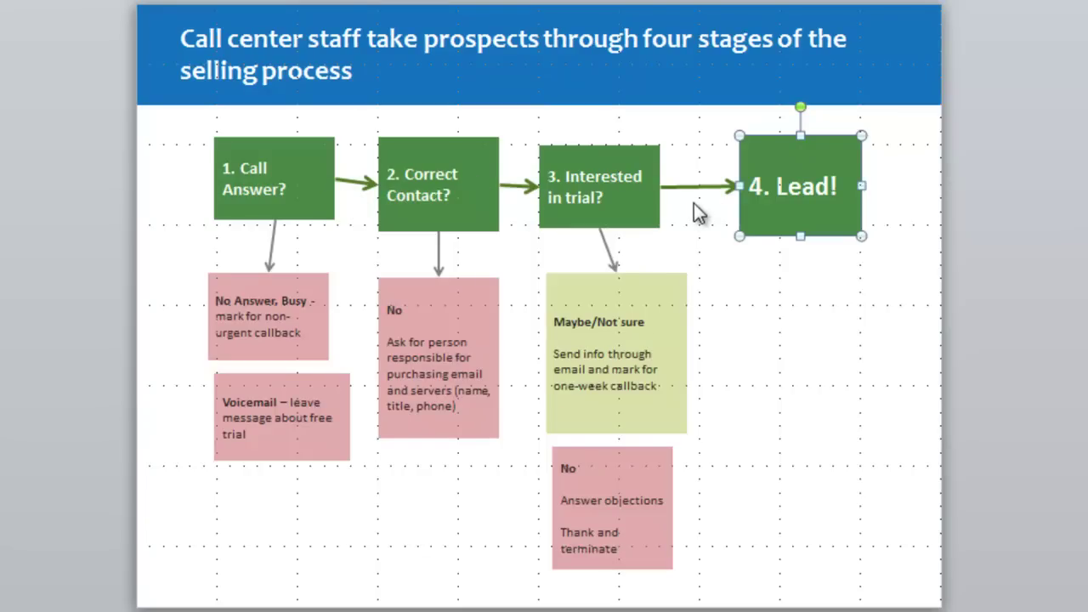
pyautogui.click(313, 204)
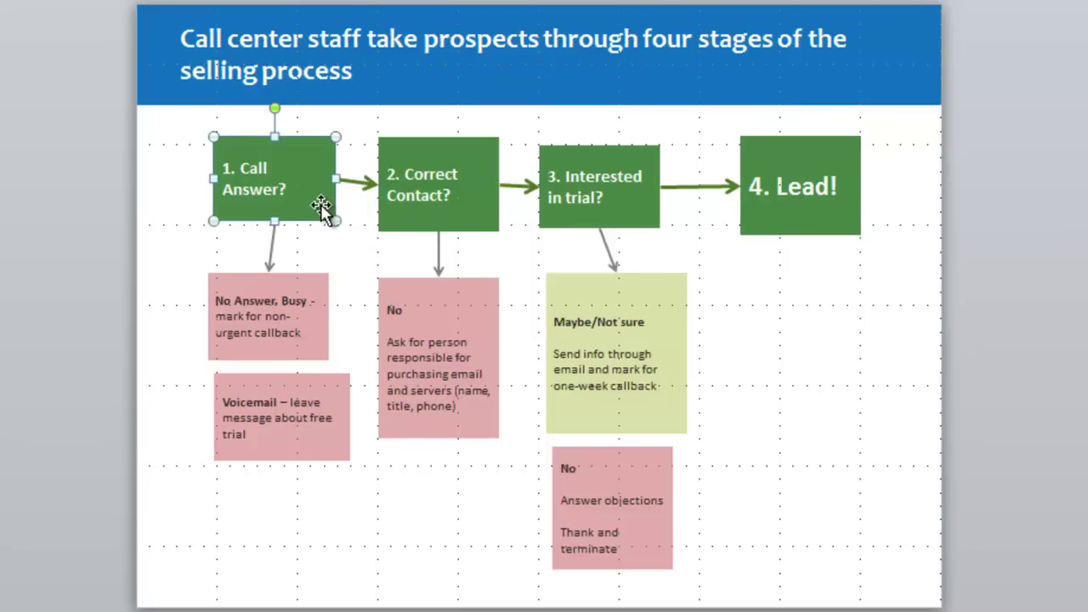
pyautogui.keyDown('shift'); pyautogui.click(495, 217); pyautogui.keyUp('shift')
pyautogui.keyDown('shift'); pyautogui.click(655, 208); pyautogui.keyUp('shift')
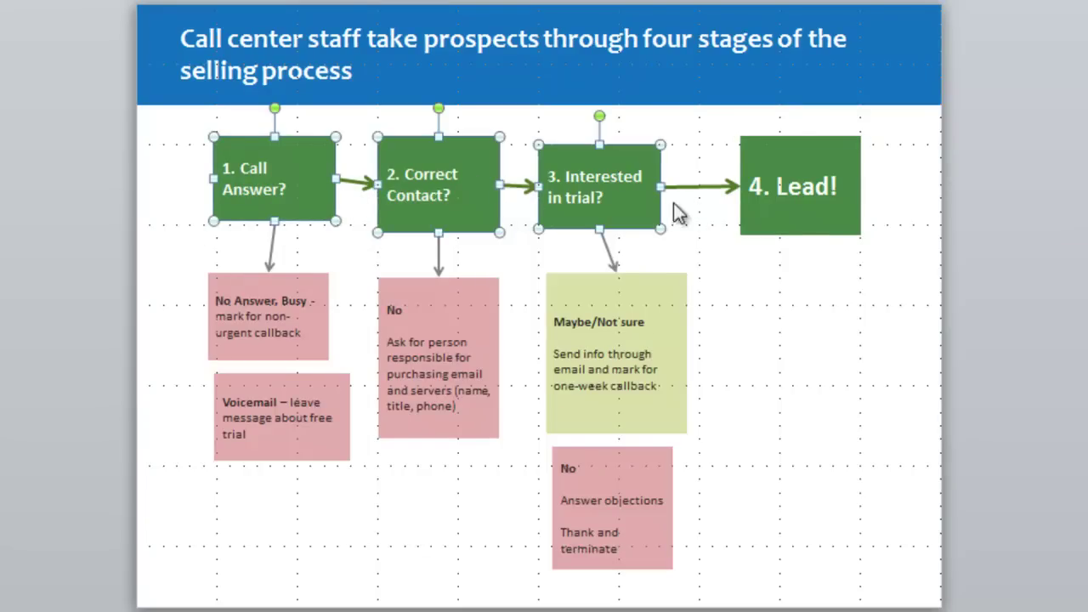
pyautogui.keyDown('shift'); pyautogui.click(803, 226); pyautogui.keyUp('shift')
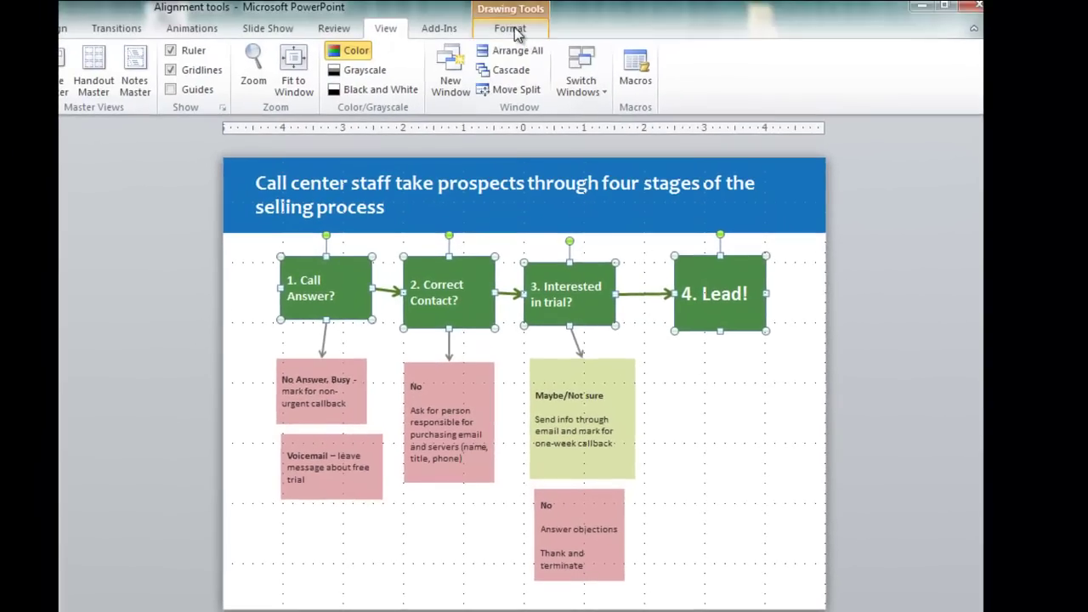
# - Apply Align > Distribute Horizontally to the four selected green stage boxes
pyautogui.click(514, 31)
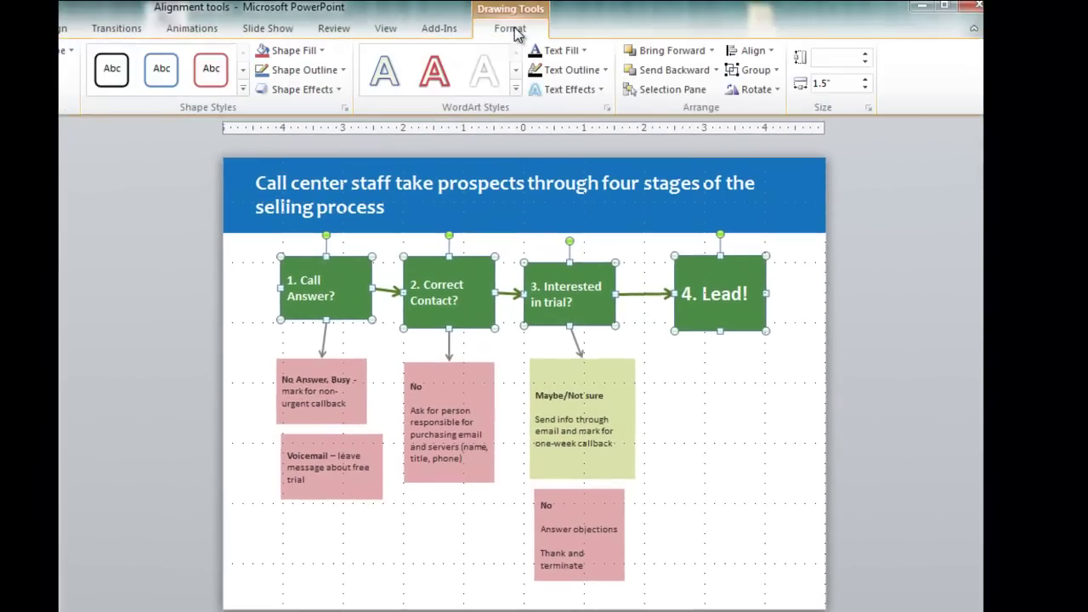
pyautogui.click(775, 53)
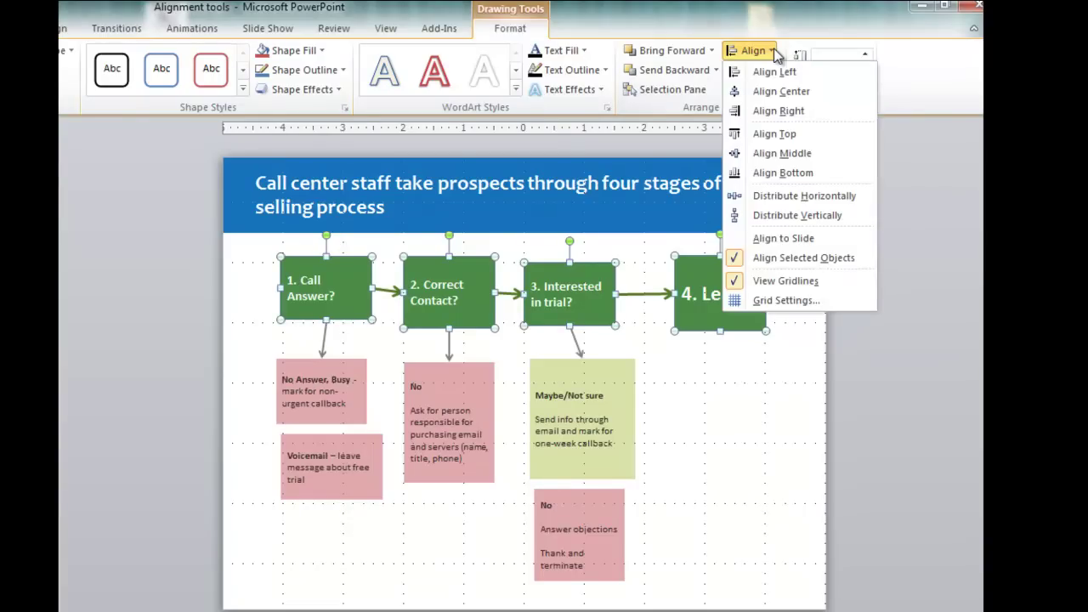
pyautogui.click(794, 197)
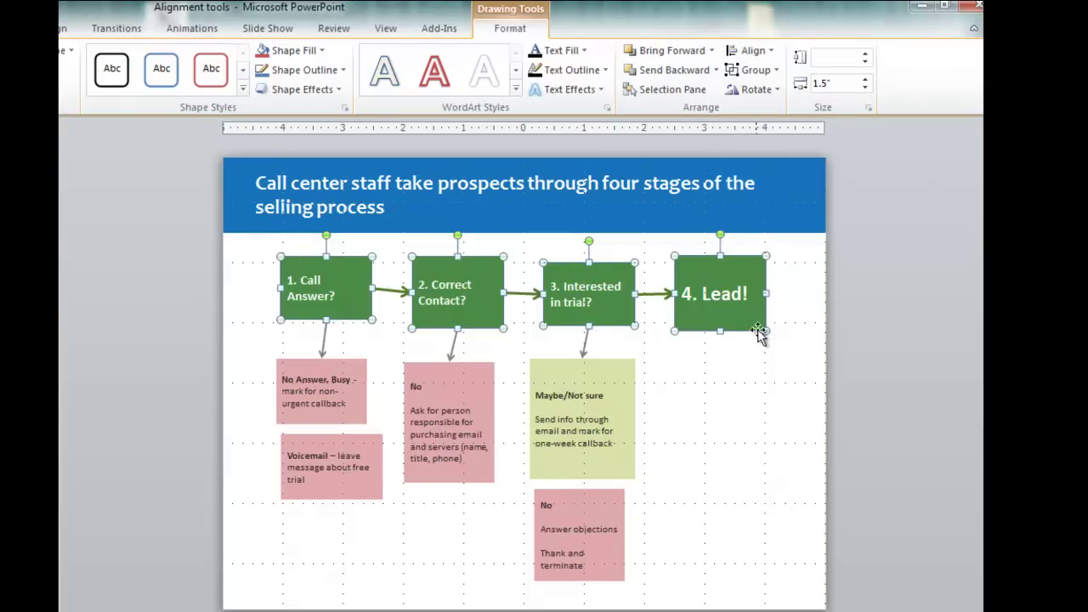
# - Apply Align Top, then Align Bottom, to the four selected green stage boxes
pyautogui.click(774, 54)
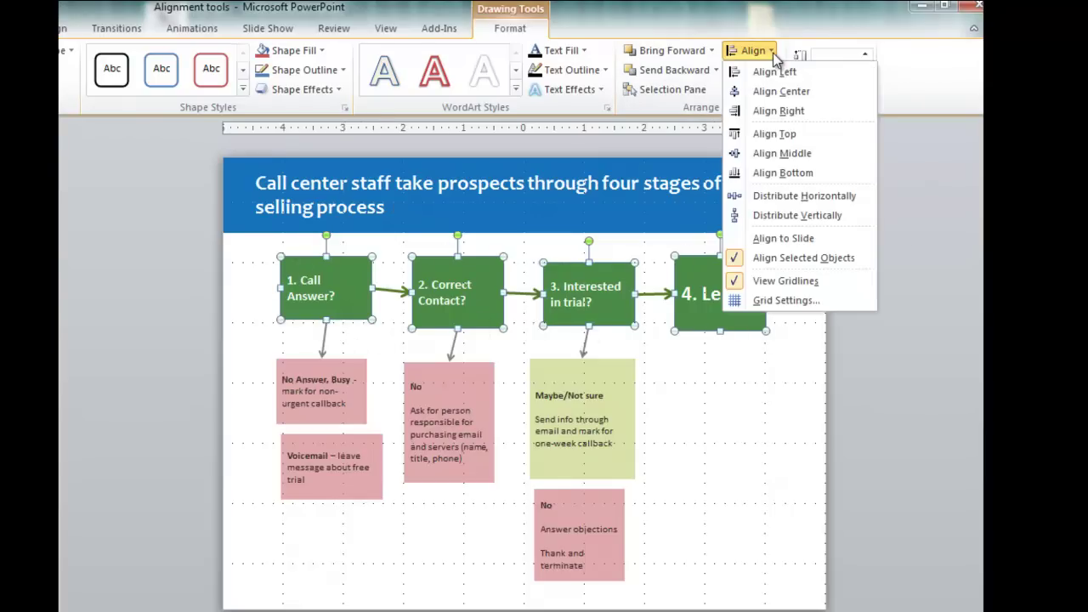
pyautogui.click(776, 136)
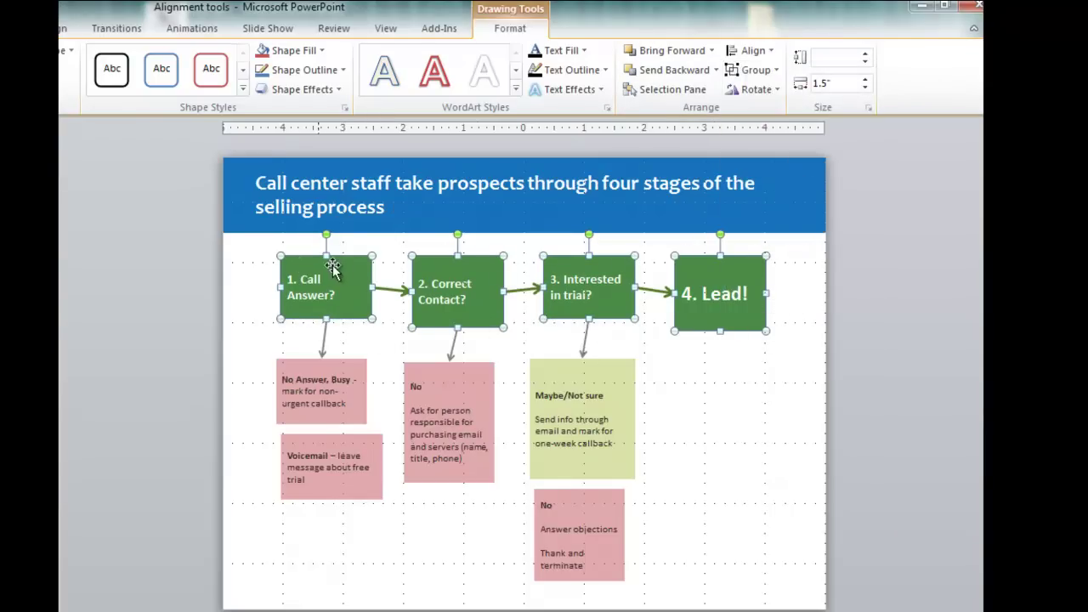
pyautogui.click(775, 52)
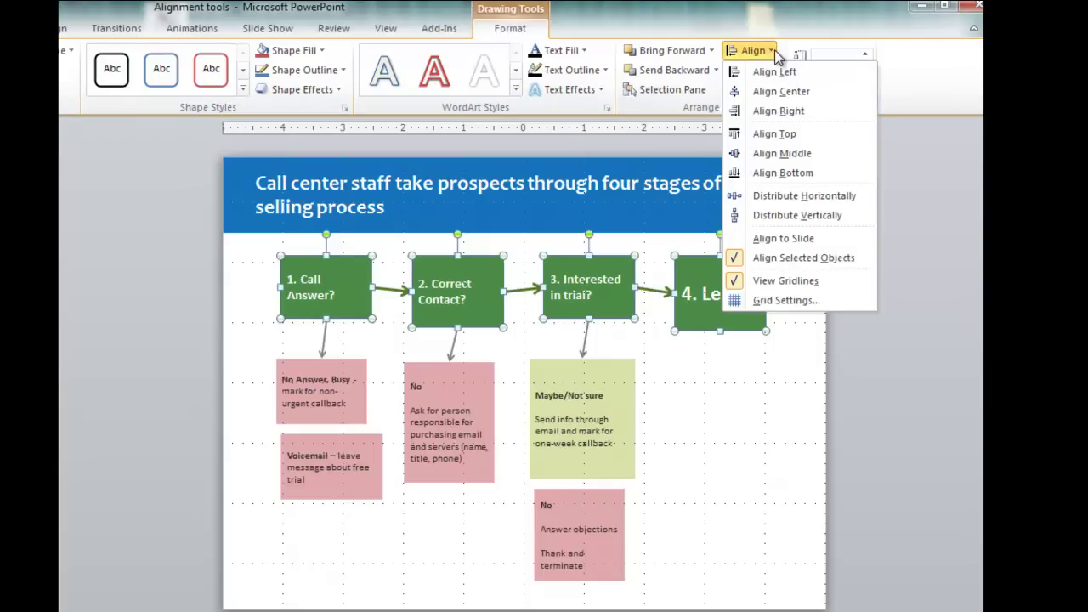
pyautogui.click(775, 173)
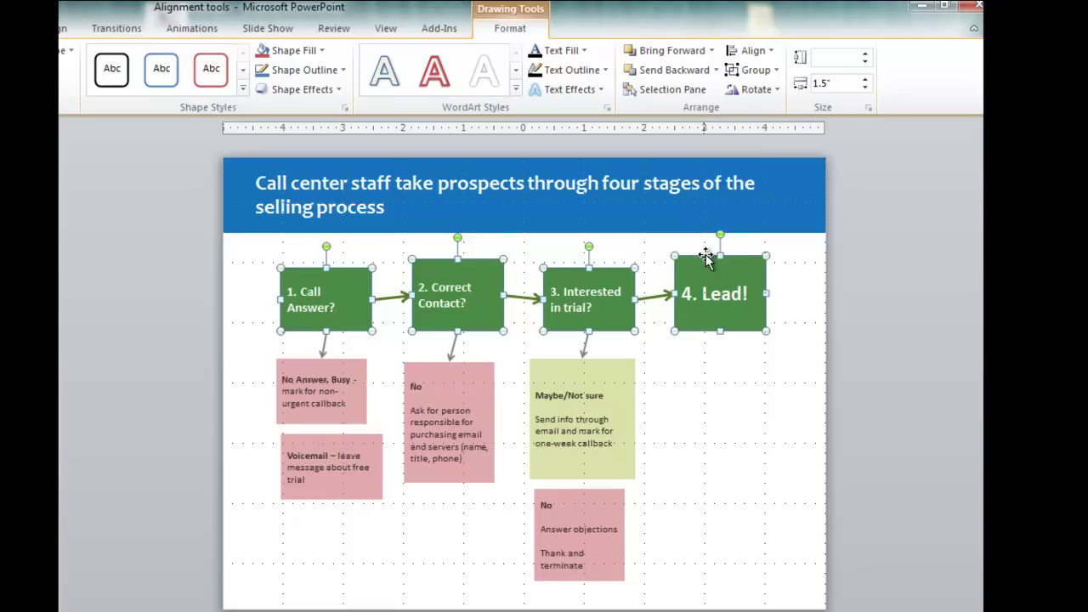
# - Top-align the green boxes, then left-align 1. Call Answer? with its two pink notes and undo it
pyautogui.click(752, 50)
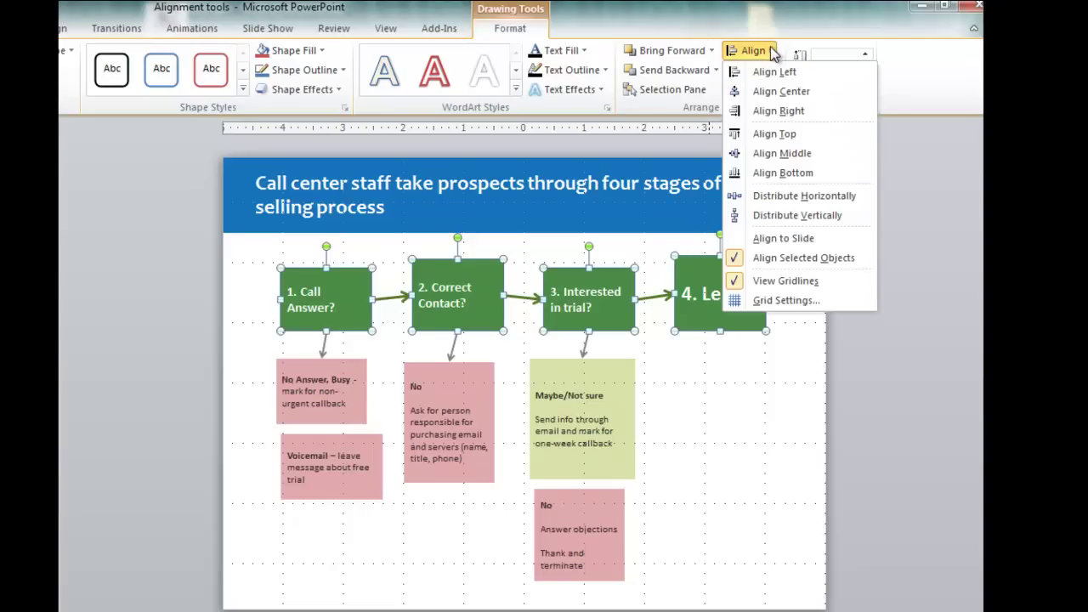
pyautogui.click(779, 133)
pyautogui.click(348, 308)
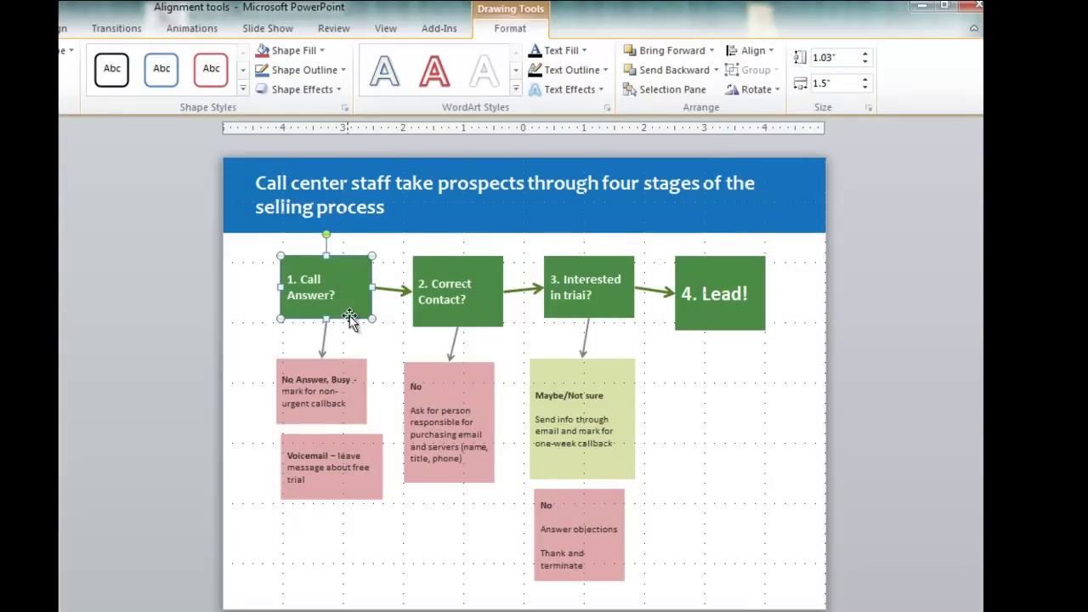
pyautogui.keyDown('shift'); pyautogui.click(359, 421); pyautogui.keyUp('shift')
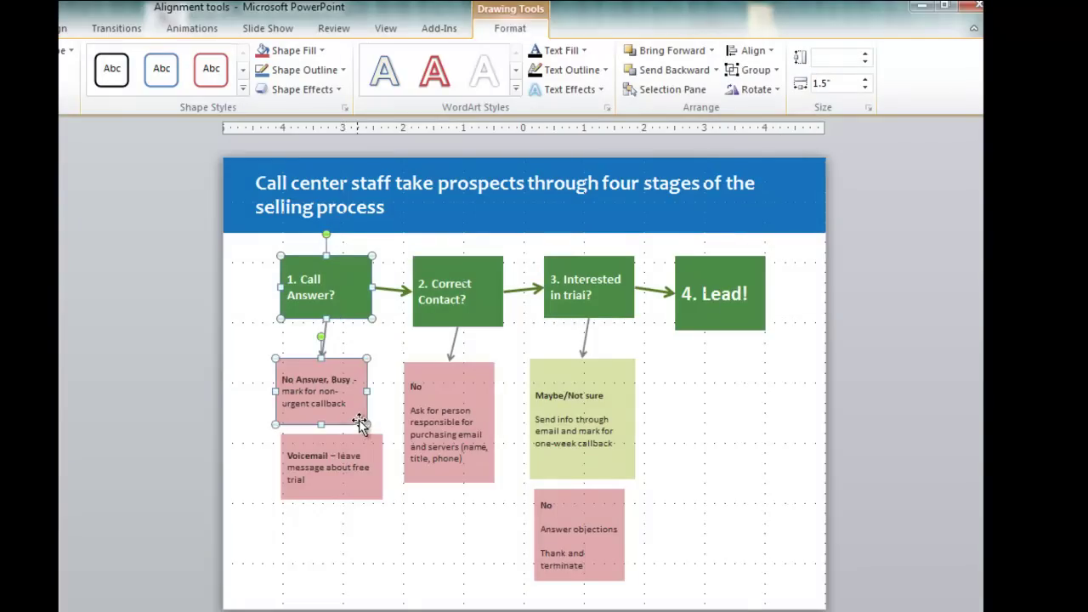
pyautogui.keyDown('shift'); pyautogui.click(368, 481); pyautogui.keyUp('shift')
pyautogui.keyDown('shift'); pyautogui.click(293, 313); pyautogui.keyUp('shift')
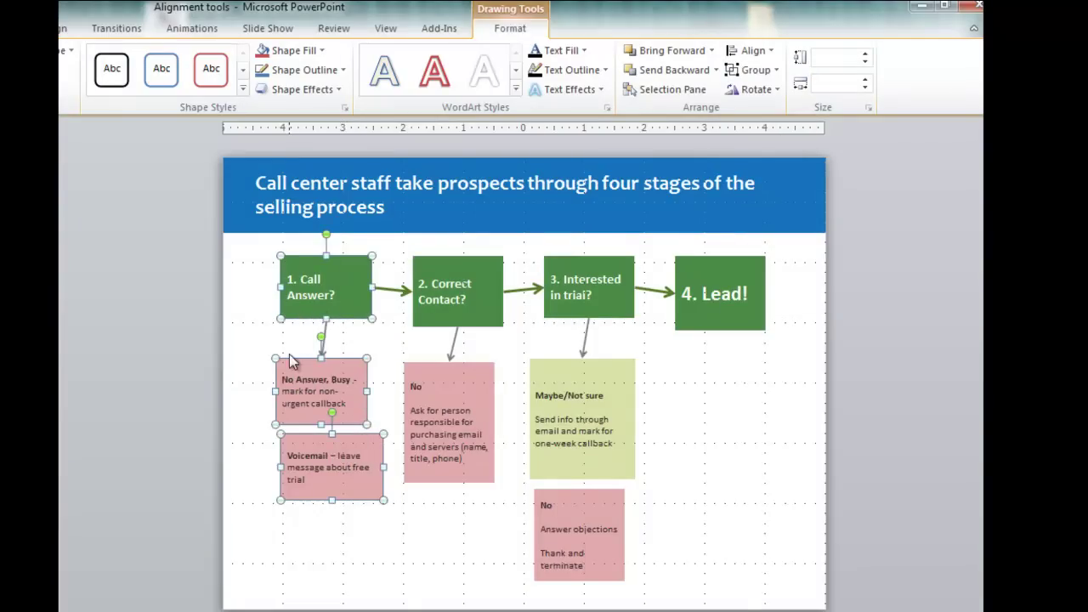
pyautogui.click(751, 50)
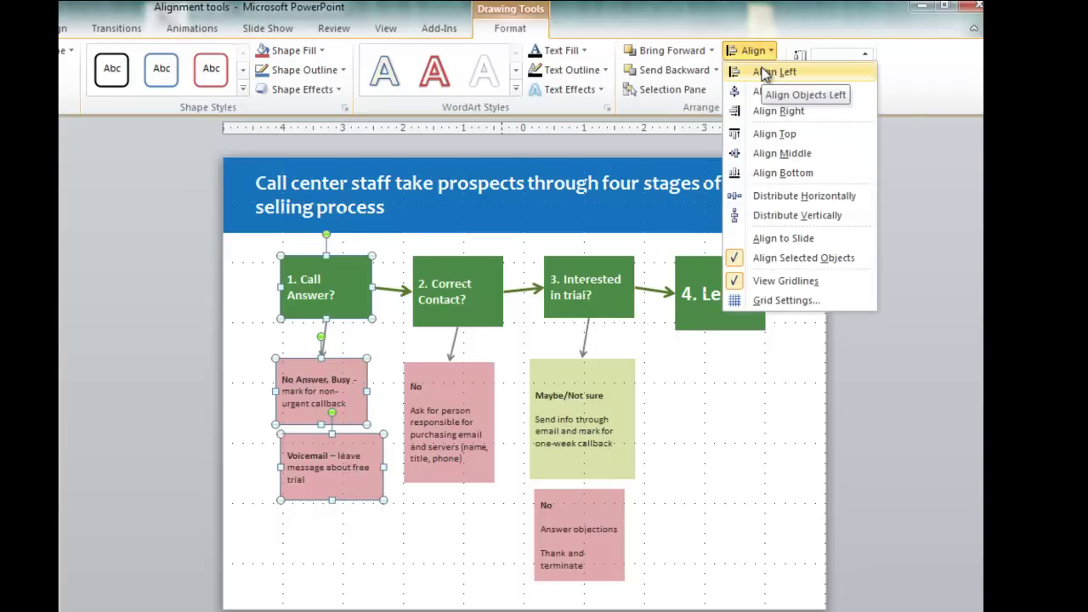
pyautogui.click(763, 74)
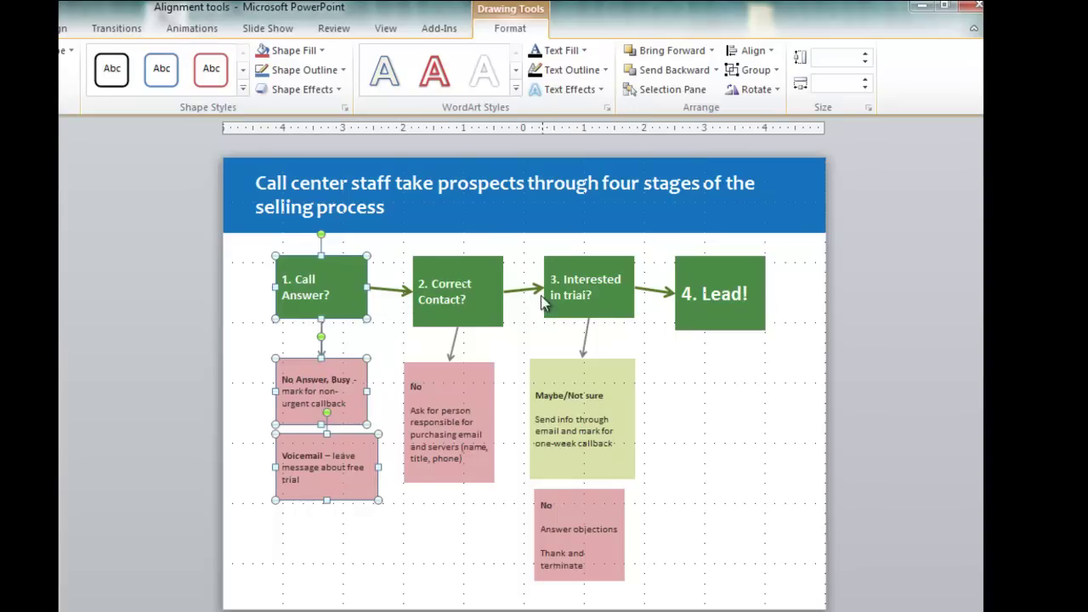
pyautogui.hotkey('ctrl', 'z')
# - Move the No Answer, Busy box down under the arrow and the Voicemail box slightly right
pyautogui.click(370, 546)
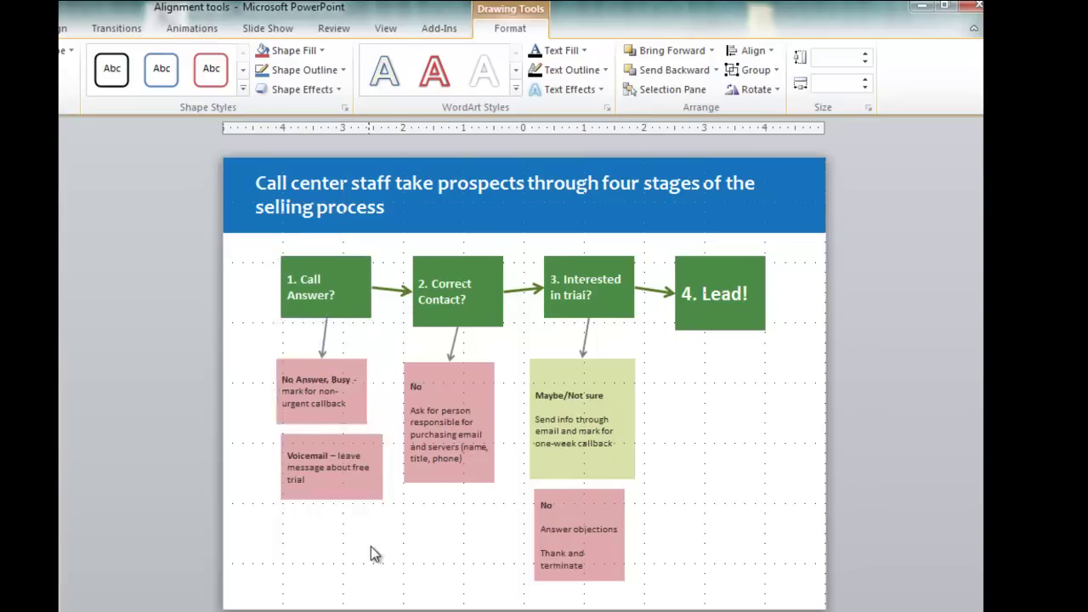
pyautogui.click(357, 409)
pyautogui.moveTo(356, 411); pyautogui.dragTo(357, 439)
pyautogui.click(361, 491)
pyautogui.moveTo(365, 490); pyautogui.dragTo(376, 488)
pyautogui.press('Escape')
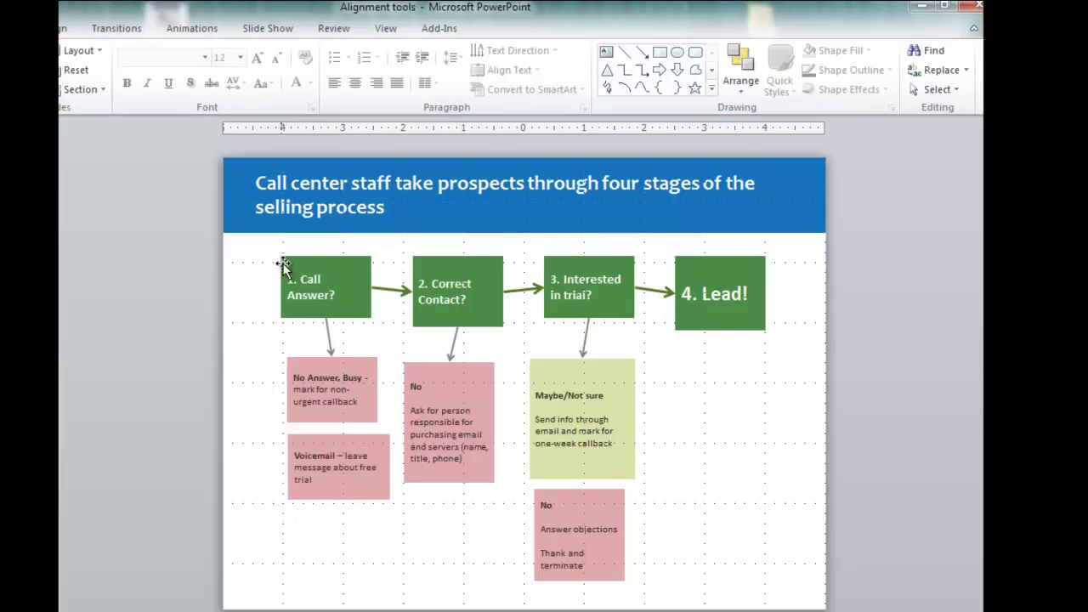
# - Left-align 1. Call Answer? with its No Answer, Busy and Voicemail notes
pyautogui.click(305, 312)
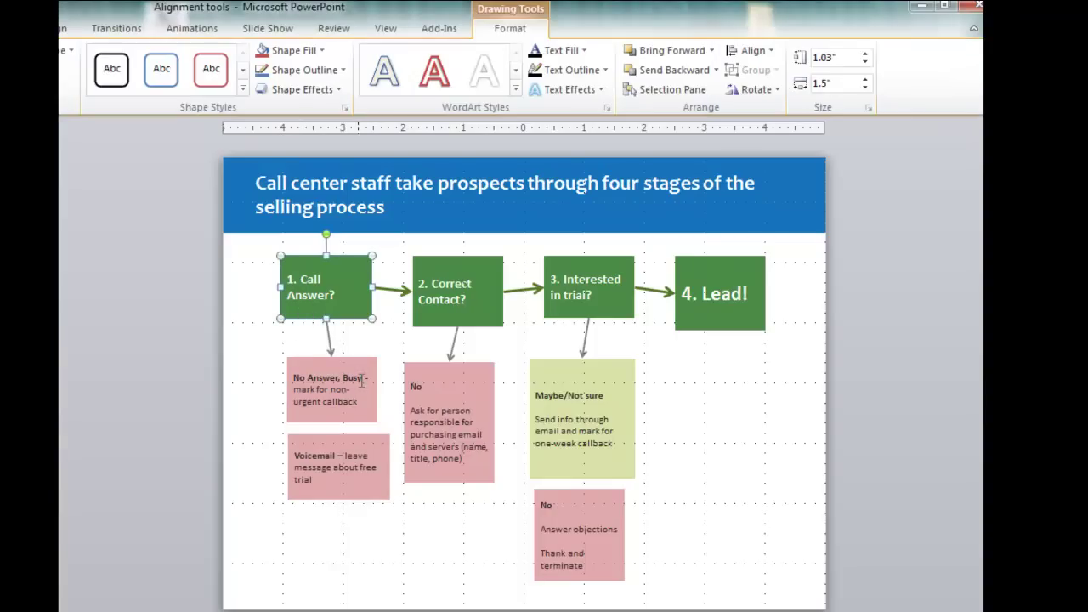
pyautogui.keyDown('shift'); pyautogui.click(377, 412); pyautogui.keyUp('shift')
pyautogui.keyDown('shift'); pyautogui.click(388, 476); pyautogui.keyUp('shift')
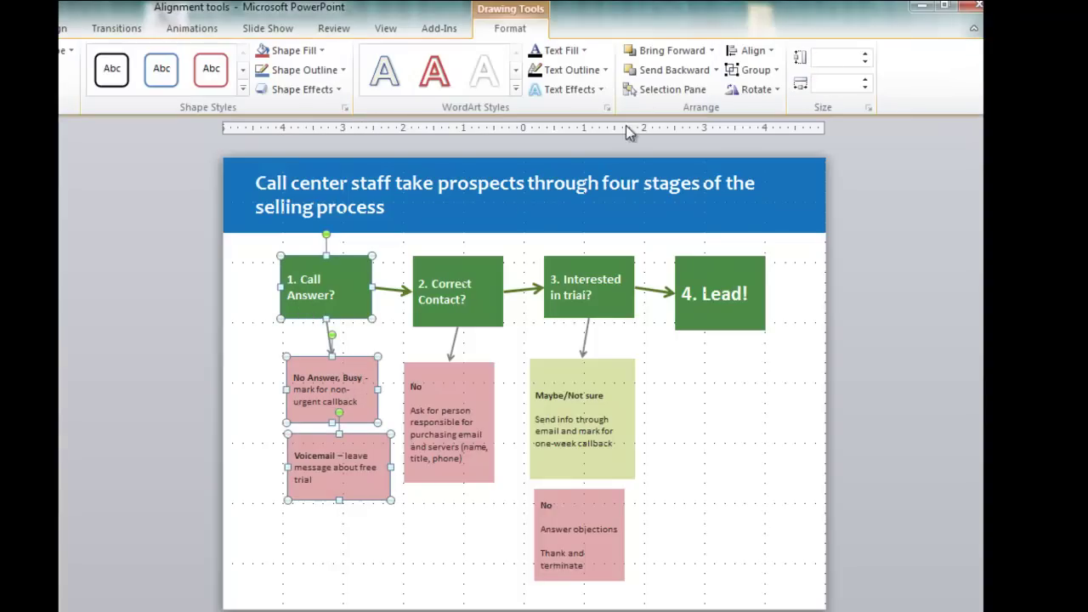
pyautogui.click(753, 50)
pyautogui.click(775, 71)
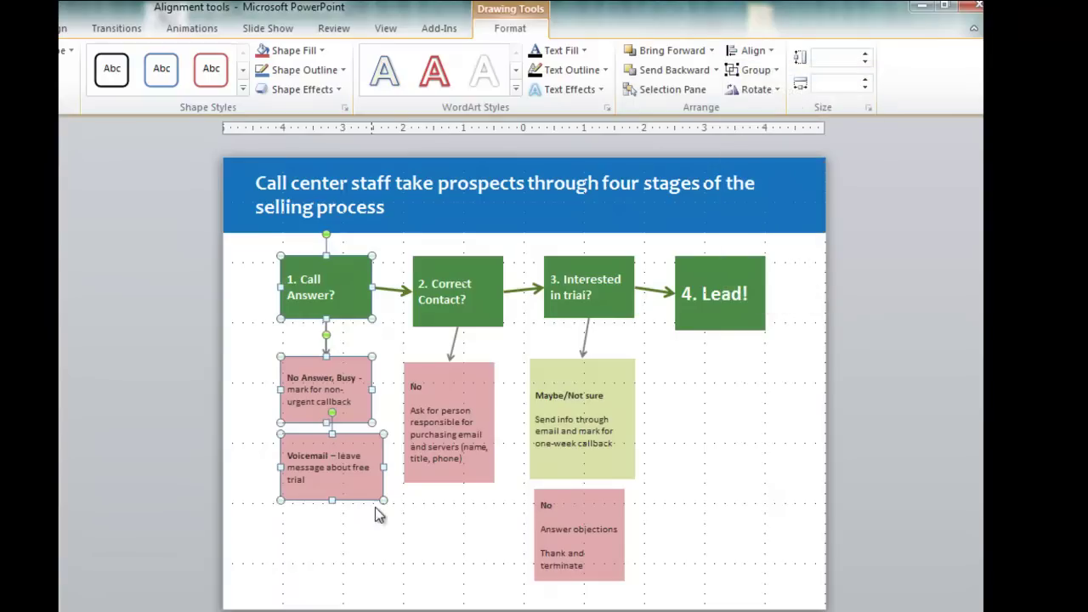
pyautogui.click(362, 550)
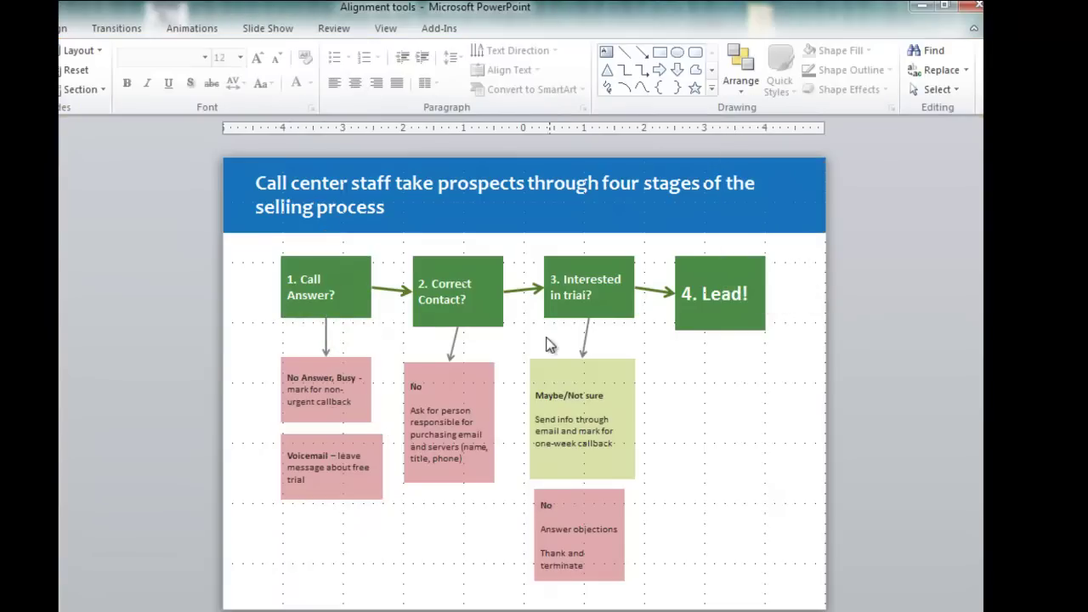
# - Shift the pink No note right and left-align it with 2. Correct Contact?
pyautogui.click(434, 327)
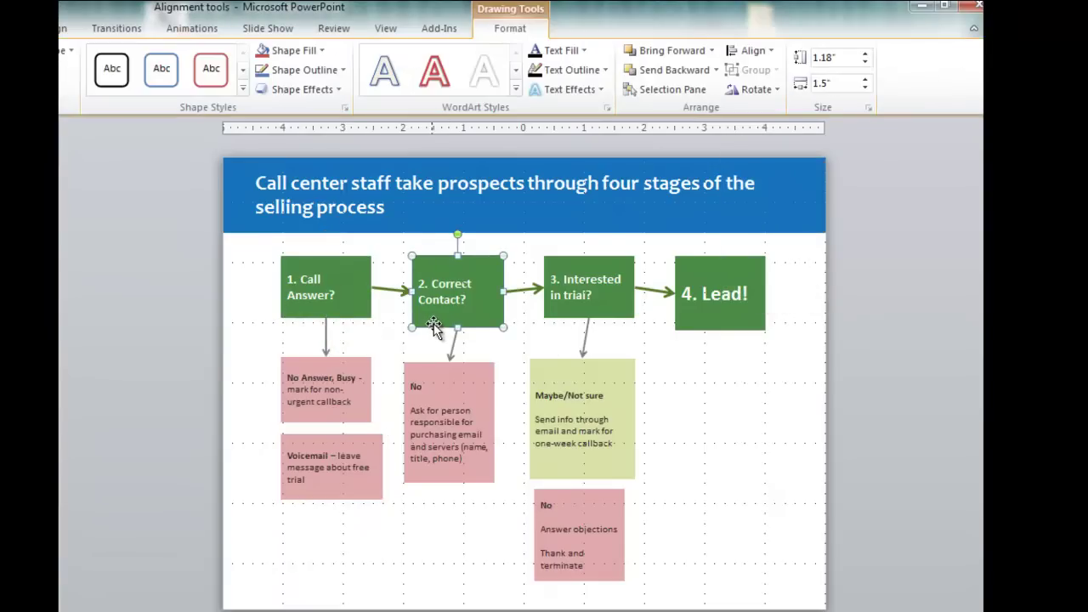
pyautogui.keyDown('shift'); pyautogui.click(489, 391); pyautogui.keyUp('shift')
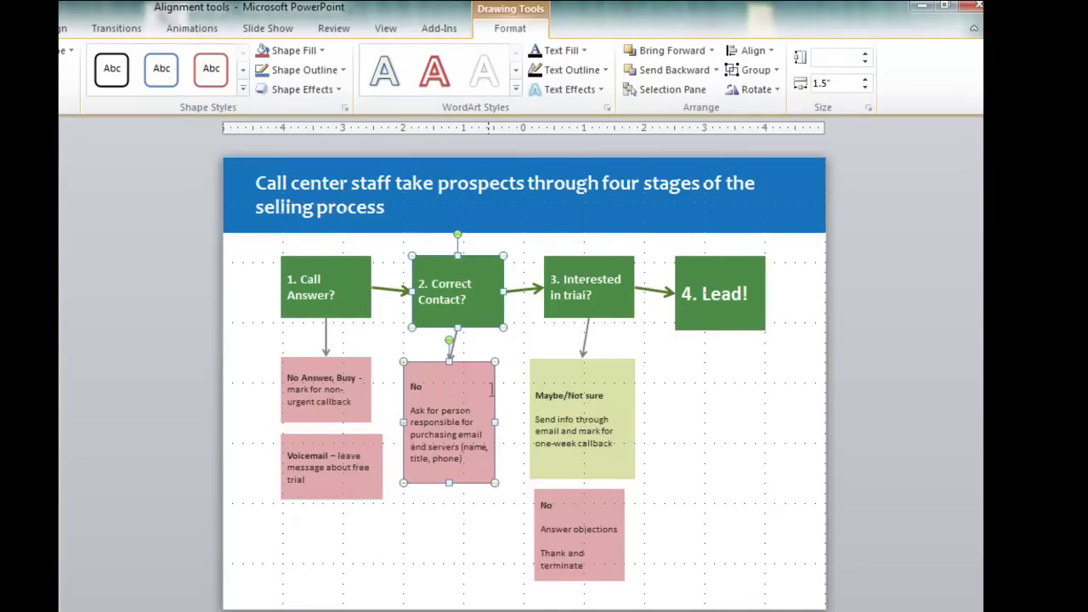
pyautogui.click(444, 516)
pyautogui.moveTo(457, 479); pyautogui.dragTo(479, 481)
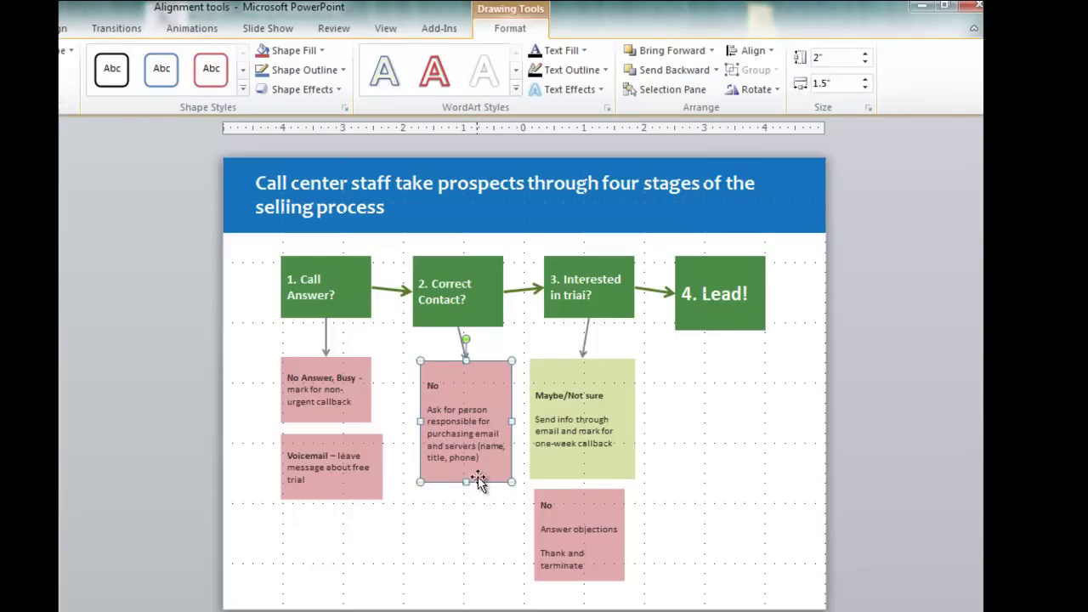
pyautogui.keyDown('shift'); pyautogui.click(425, 320); pyautogui.keyUp('shift')
pyautogui.click(753, 50)
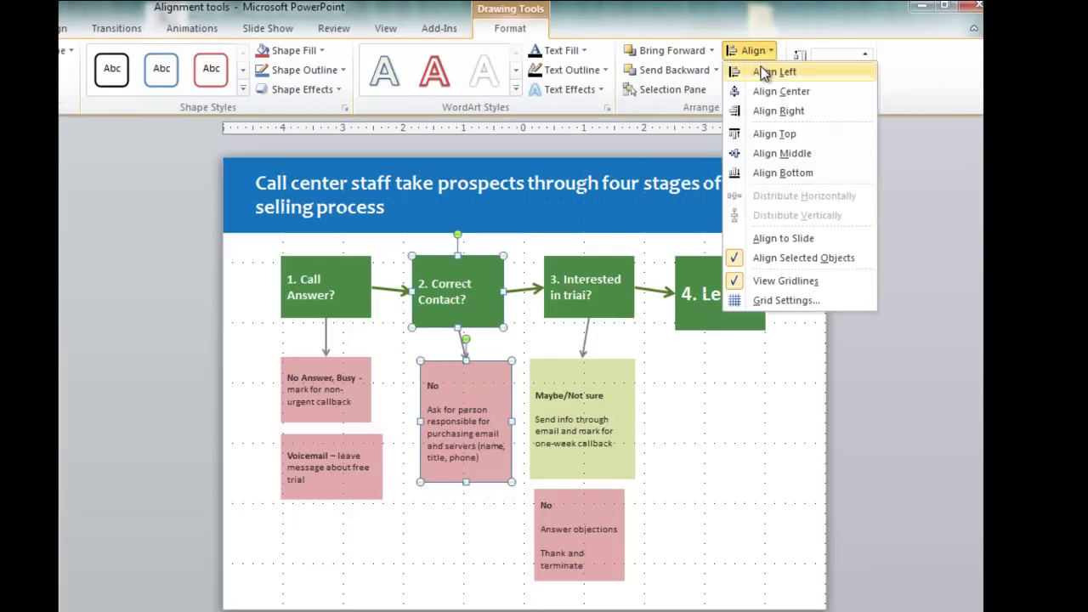
pyautogui.click(795, 70)
pyautogui.click(472, 543)
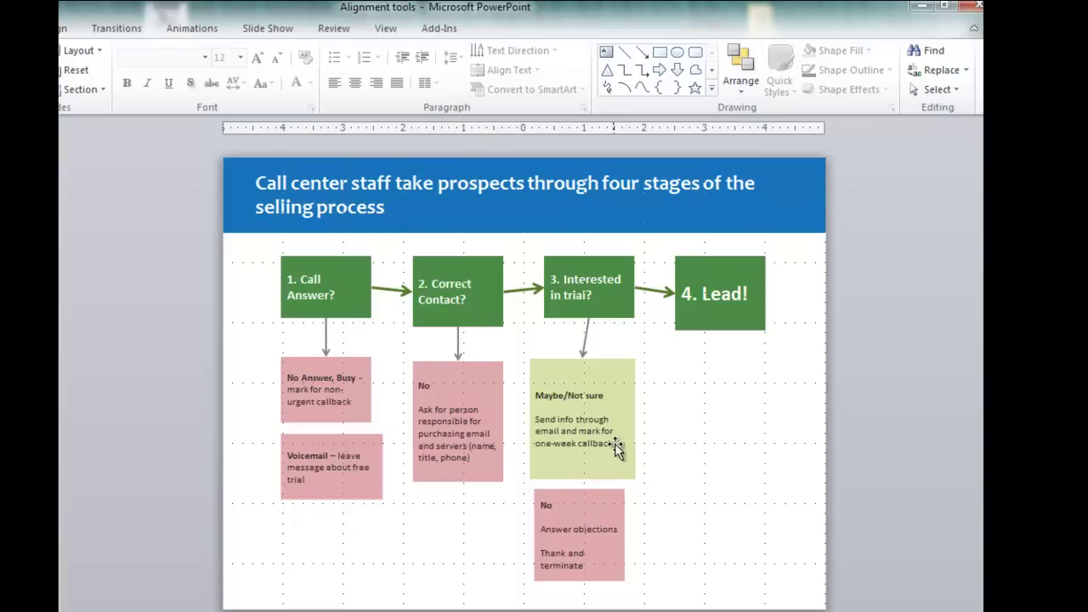
# - Move the Maybe/Not sure and No notes under stage 3 to the right together
pyautogui.click(622, 451)
pyautogui.keyDown('shift'); pyautogui.click(620, 508); pyautogui.keyUp('shift')
pyautogui.moveTo(620, 508); pyautogui.dragTo(649, 509)
# - Left-align 3. Interested in trial? with its Maybe/Not sure and No notes, undoing a trial Align Right
pyautogui.keyDown('shift'); pyautogui.click(620, 303); pyautogui.keyUp('shift')
pyautogui.click(744, 49)
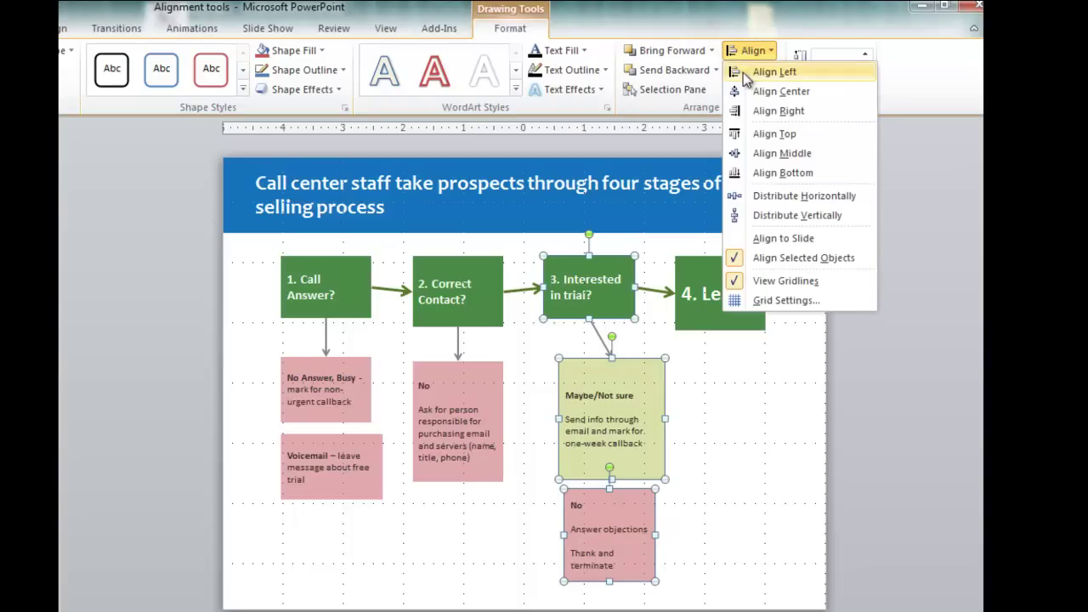
pyautogui.click(837, 70)
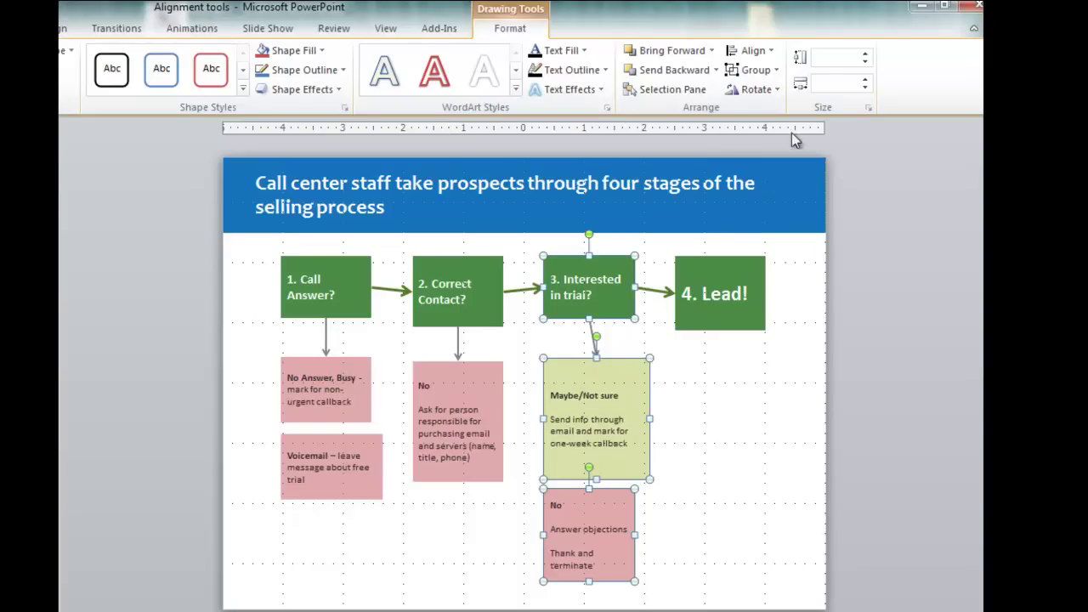
pyautogui.click(765, 53)
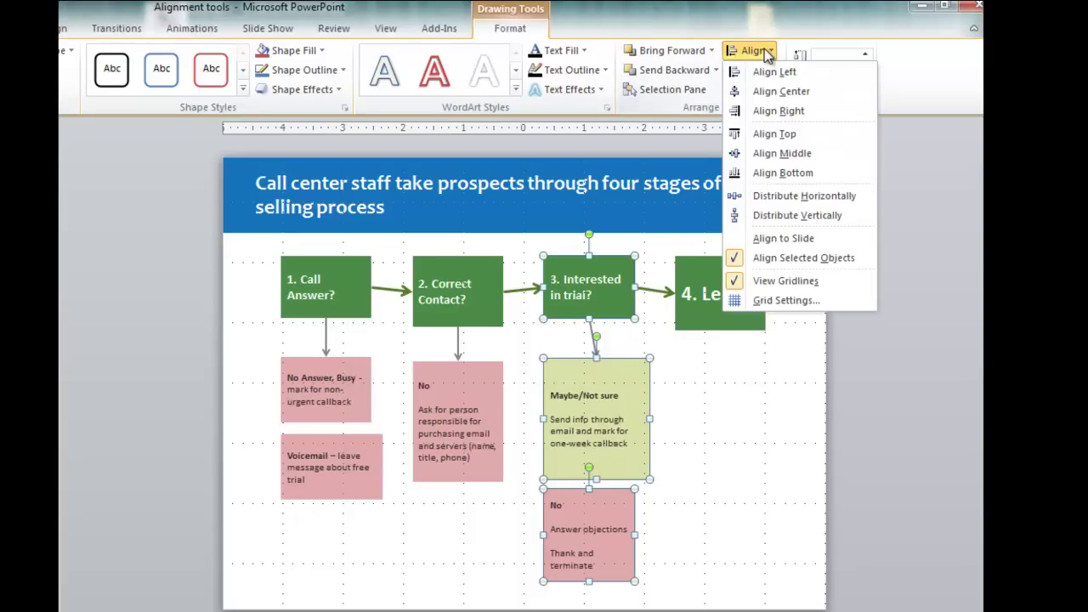
pyautogui.click(827, 455)
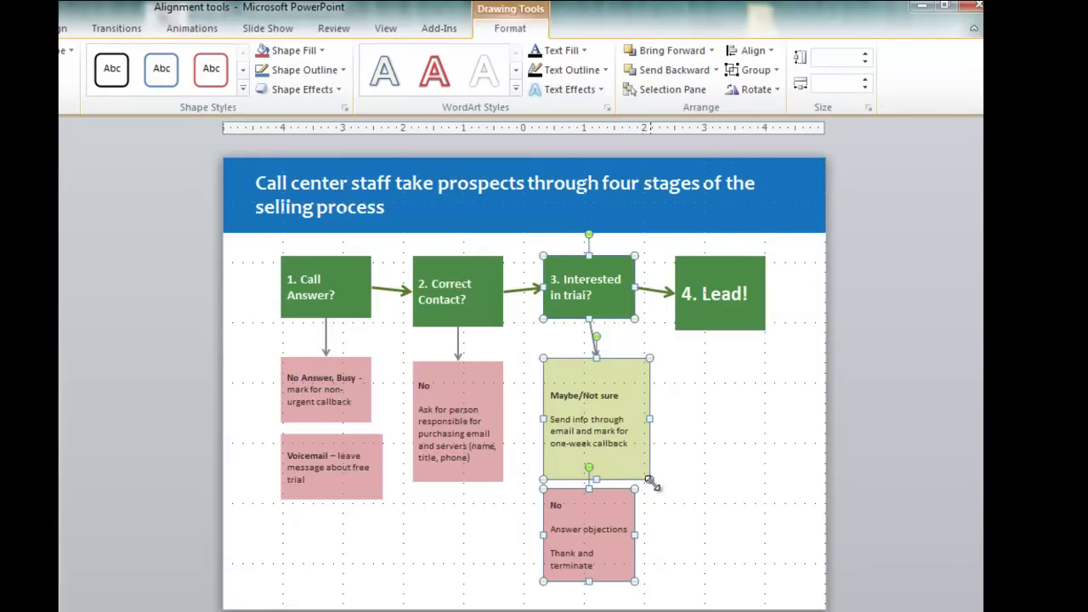
pyautogui.click(759, 53)
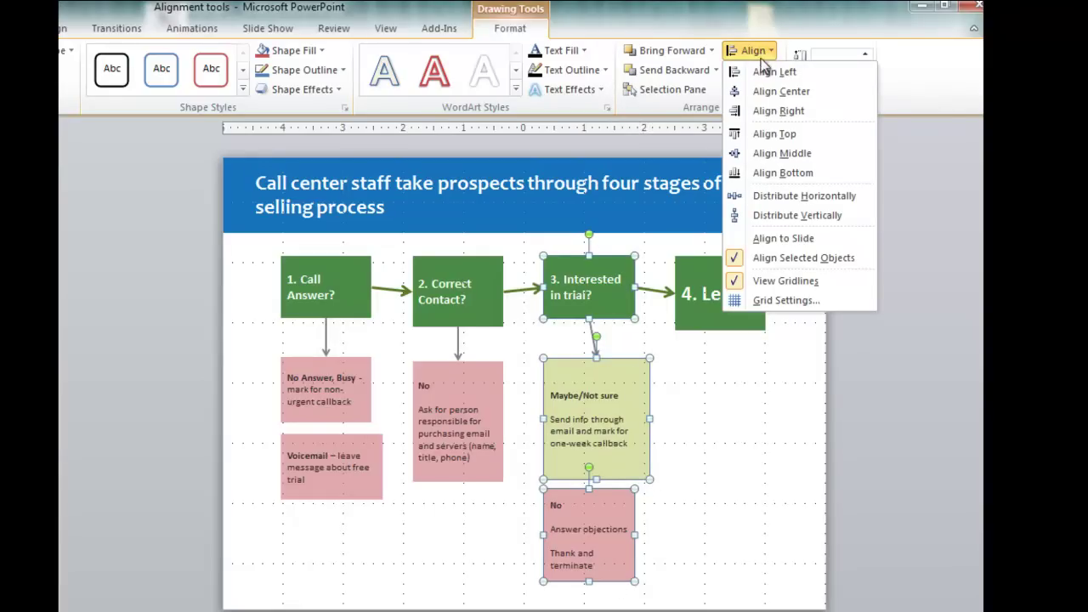
pyautogui.click(764, 112)
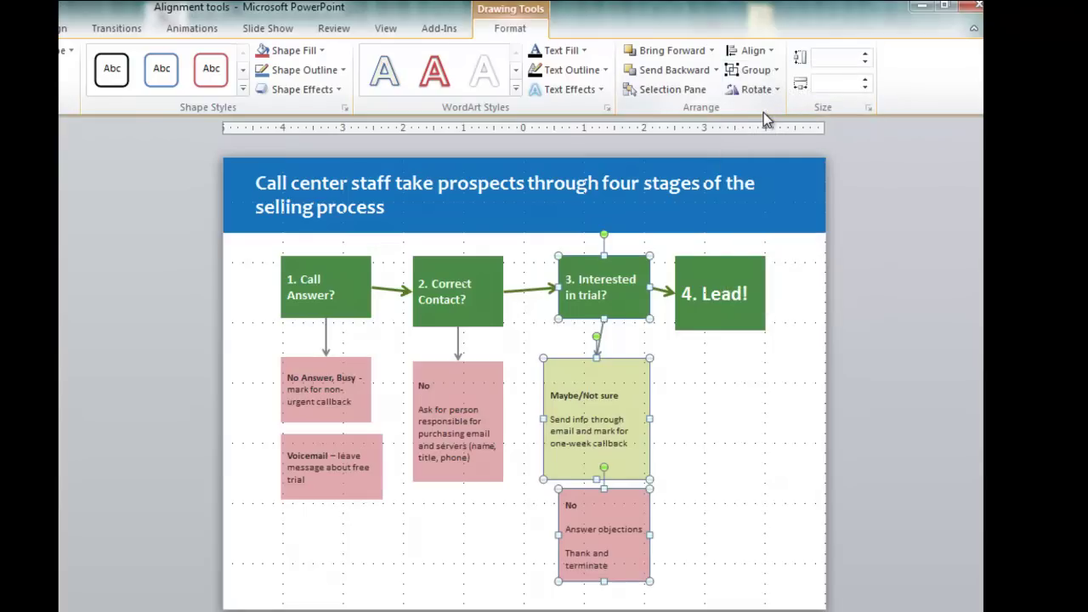
pyautogui.hotkey('ctrl', 'z')
# - Narrow the Maybe/Not sure box to match the width of the green box above it
pyautogui.click(728, 511)
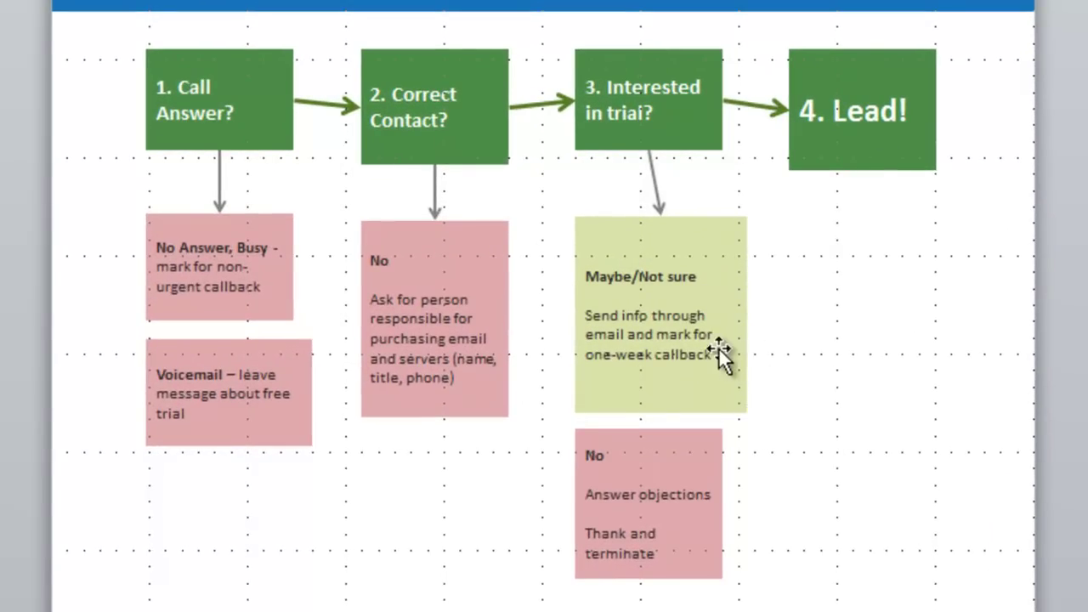
pyautogui.click(718, 346)
pyautogui.moveTo(751, 315); pyautogui.dragTo(729, 320)
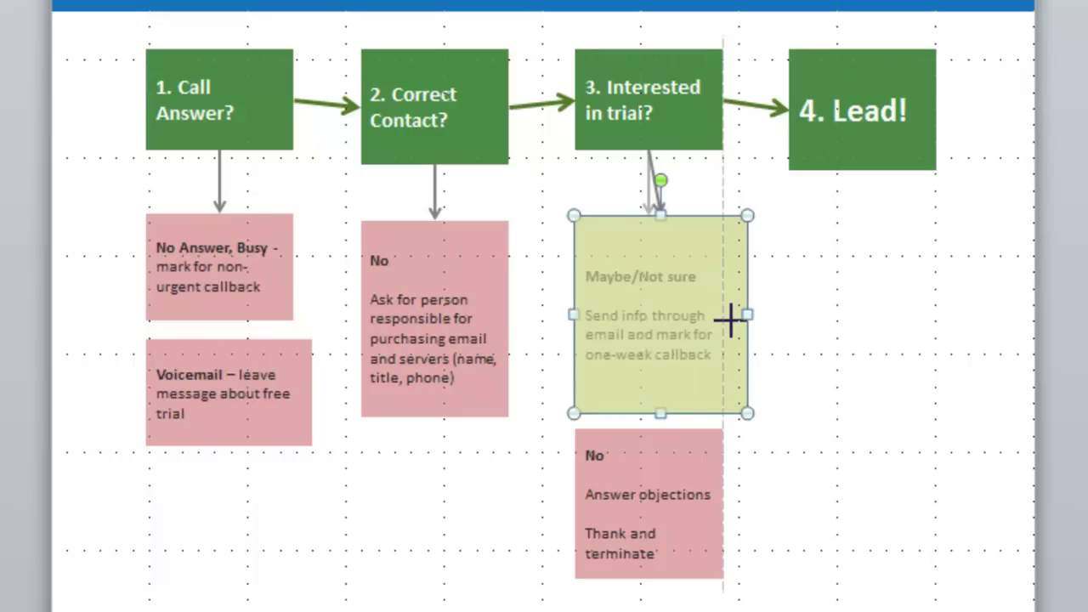
pyautogui.moveTo(729, 320); pyautogui.dragTo(728, 319)
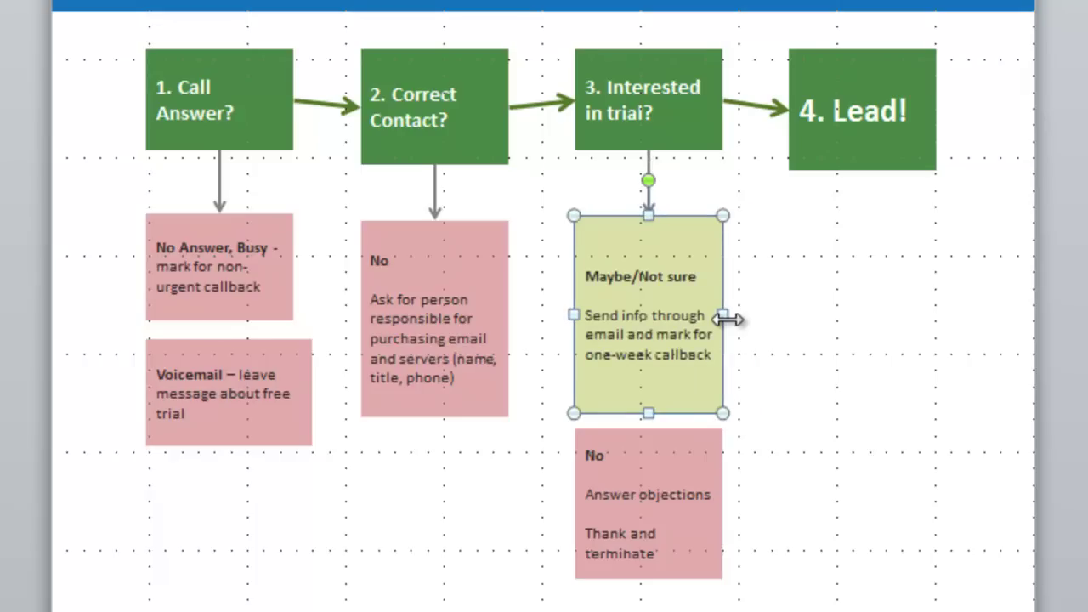
# - Narrow the Voicemail box to match the width of the box above it
pyautogui.click(278, 359)
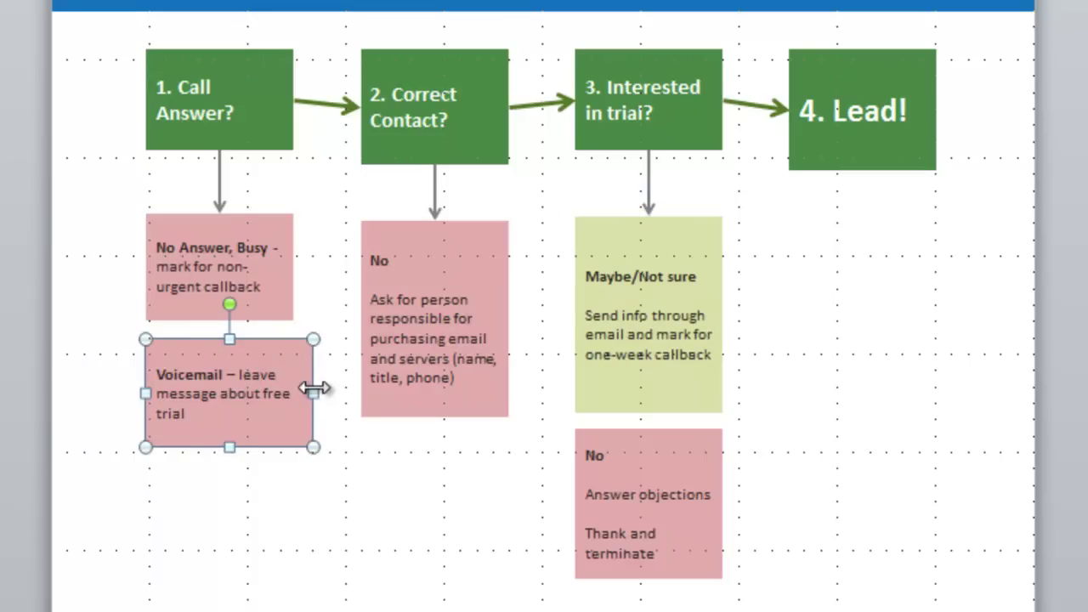
pyautogui.moveTo(315, 391); pyautogui.dragTo(294, 389)
pyautogui.click(477, 162)
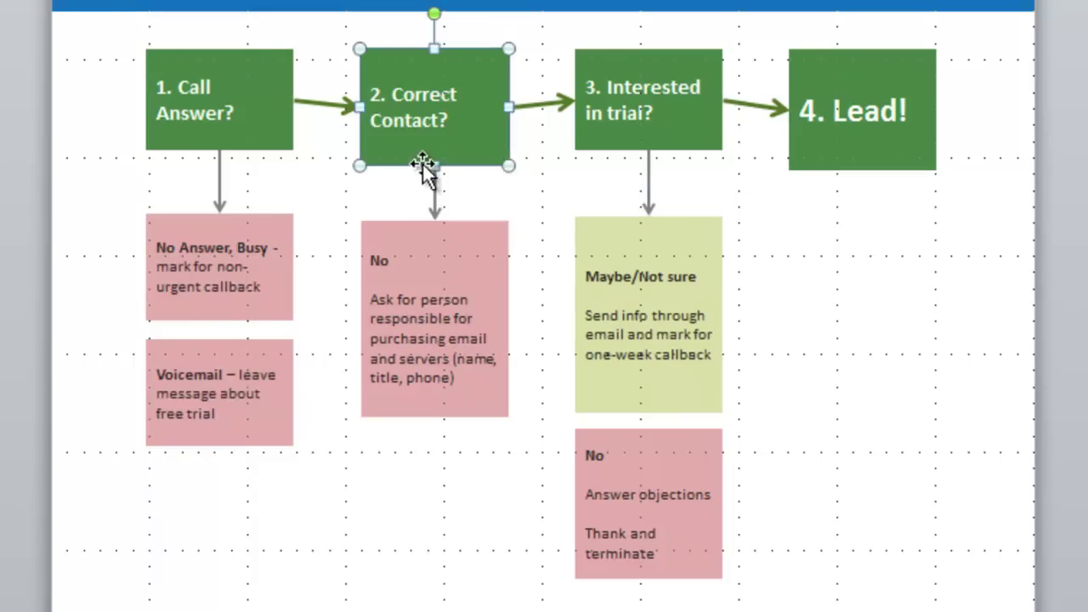